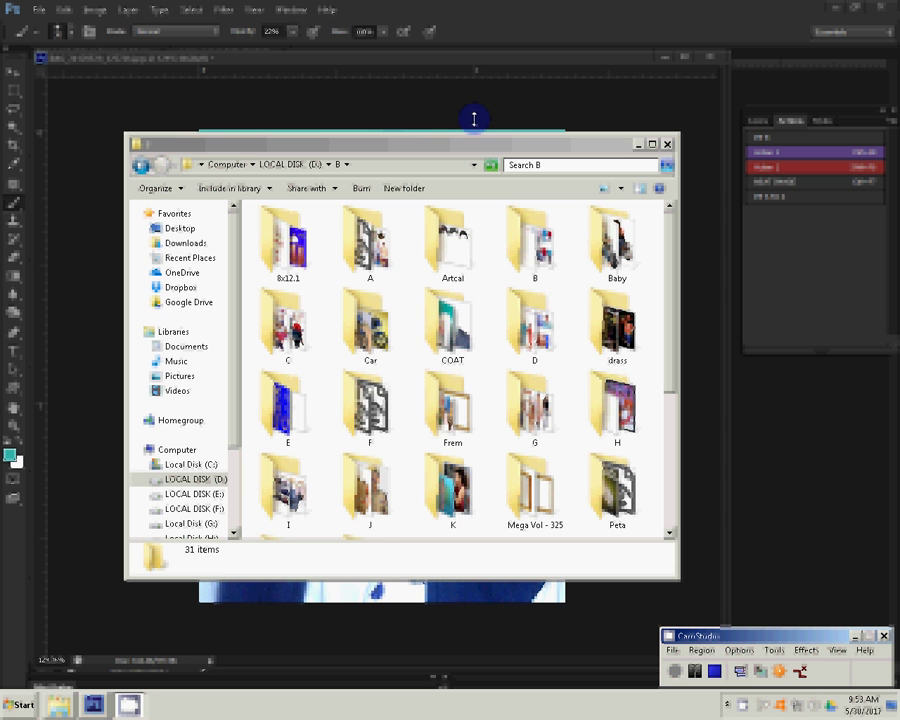
Open the suit template image from the Coats folder in D:\B in Photoshop
{"action": "left_click", "coordinate": [537, 240]}
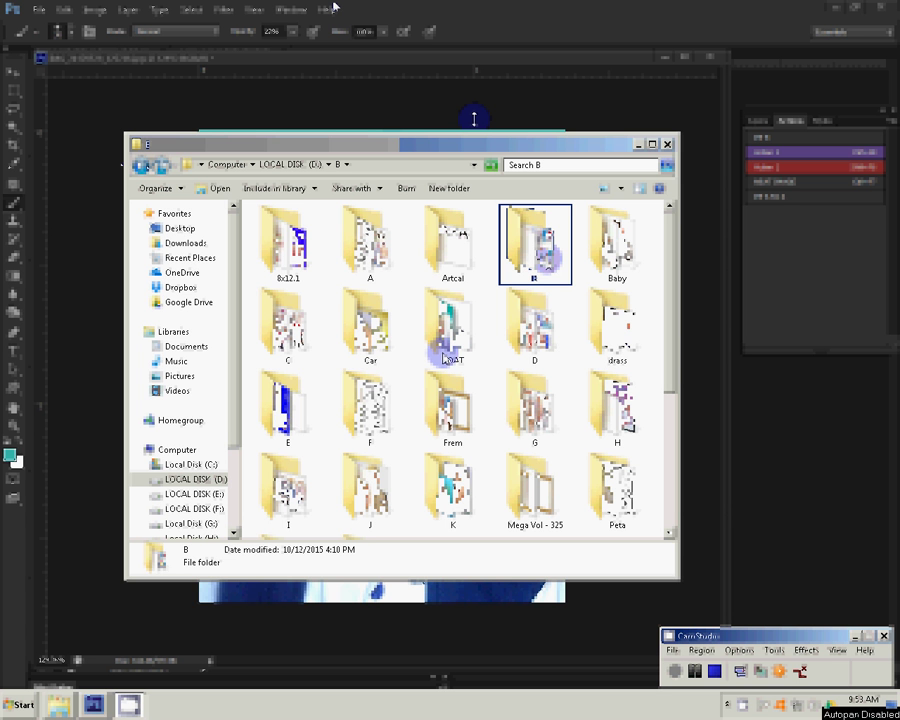
{"action": "key", "text": "Return"}
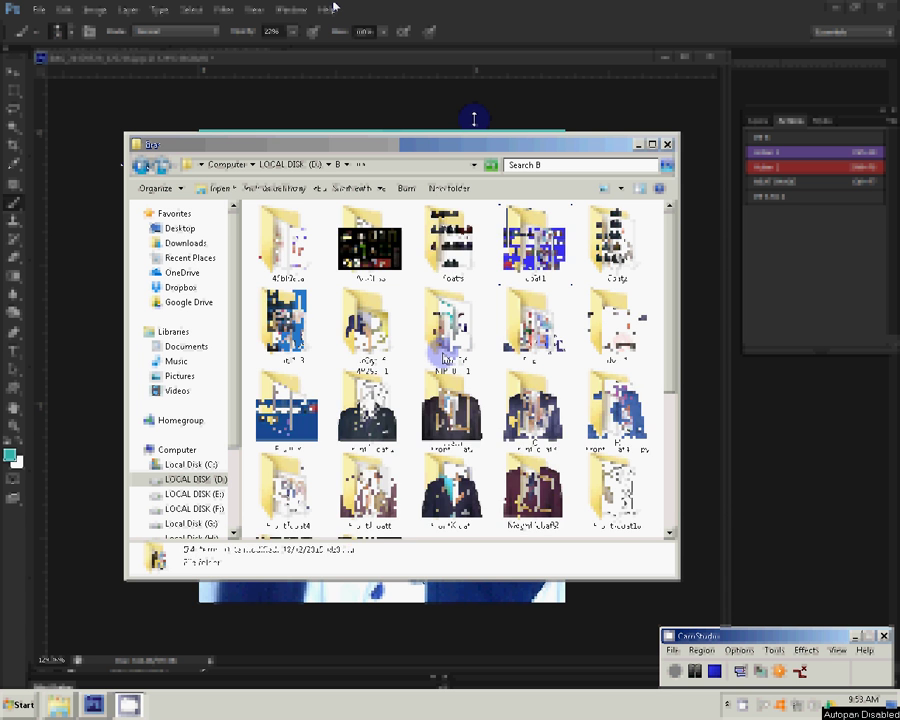
{"action": "key", "text": "c"}
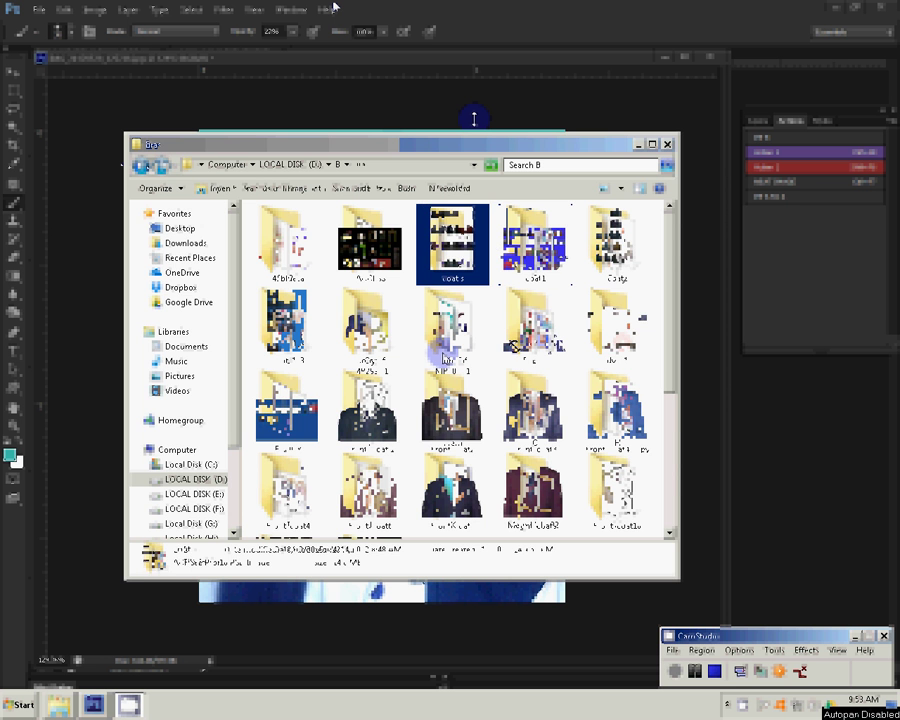
{"action": "key", "text": "alt+F4"}
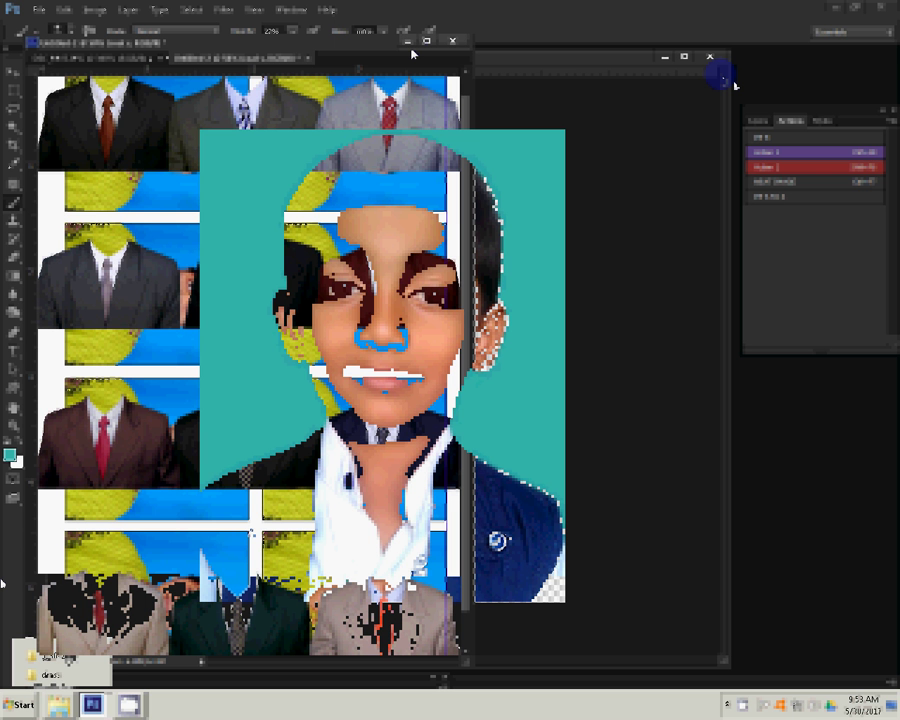
Open the suits PNG from the drass folder, then bring the boy's photo forward with the Move tool
{"action": "left_click", "coordinate": [48, 670]}
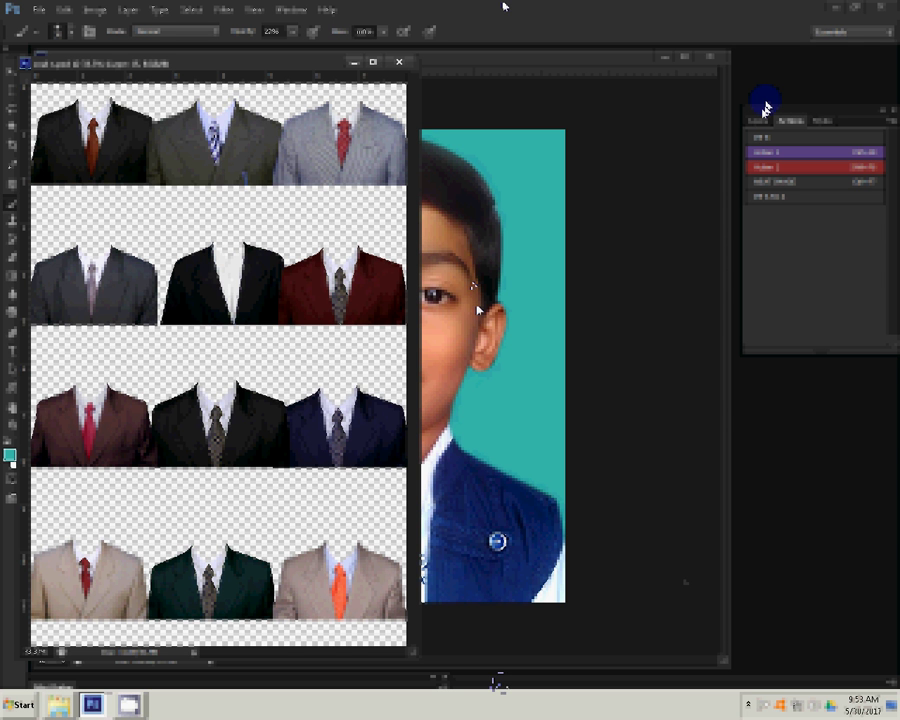
{"action": "key", "text": "v"}
{"action": "left_click", "coordinate": [507, 502]}
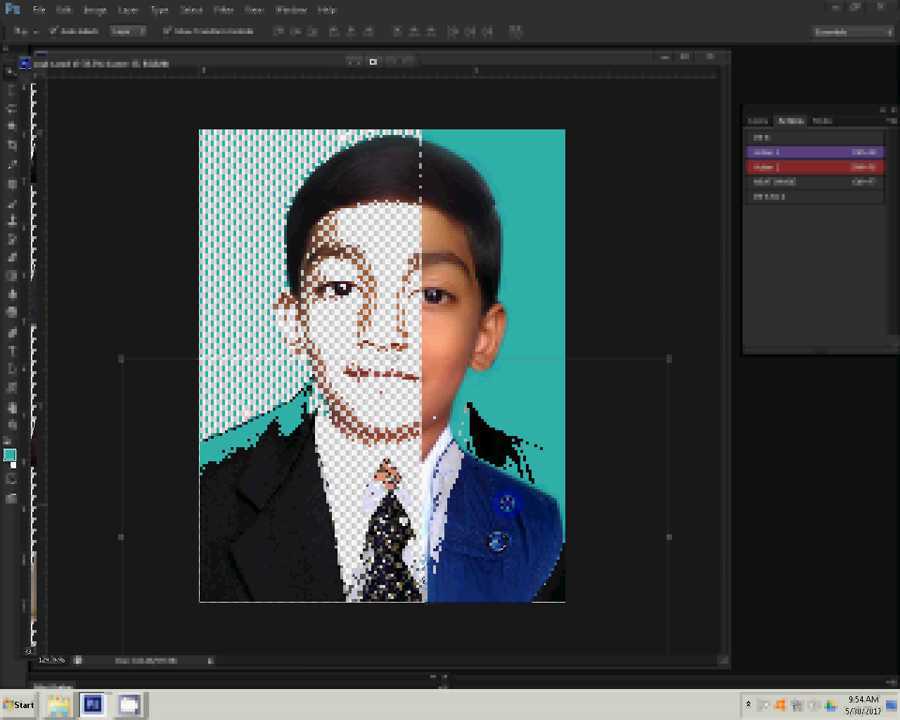
Scale the black suit layer and move it up so the collar meets the neck
{"action": "left_click_drag", "start_coordinate": [671, 392], "coordinate": [666, 392]}
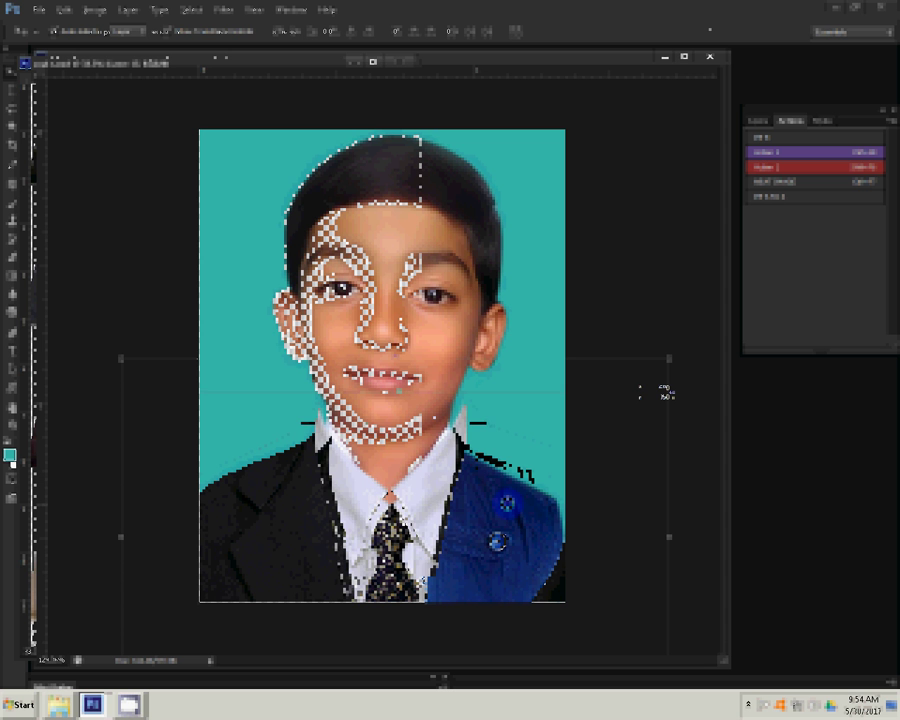
{"action": "mouse_move", "coordinate": [414, 528]}
{"action": "left_mouse_down"}
{"action": "mouse_move", "coordinate": [415, 512]}
{"action": "mouse_move", "coordinate": [405, 508]}
{"action": "left_mouse_up"}
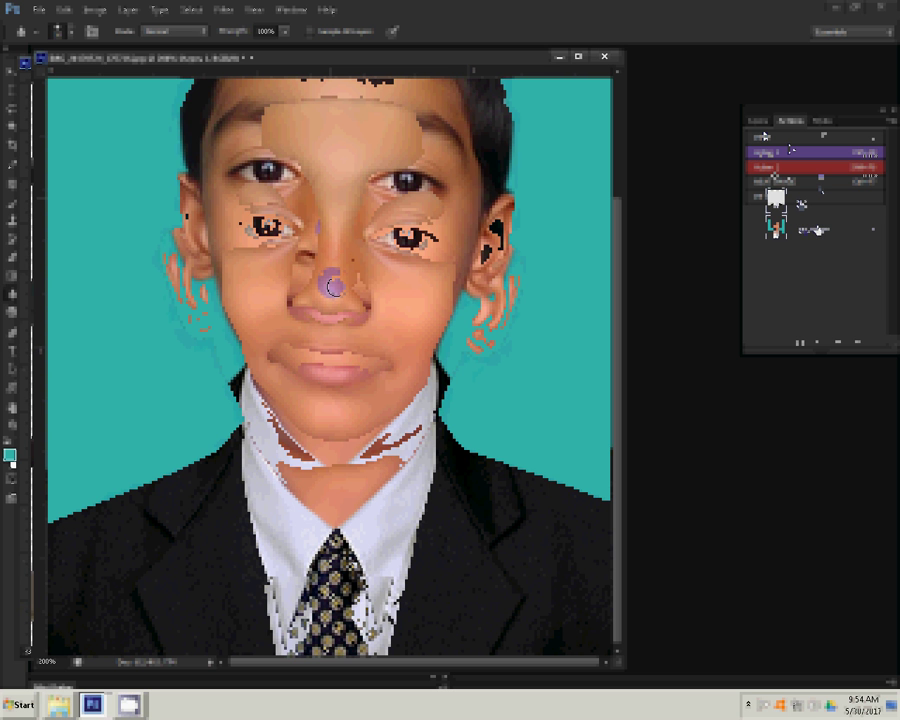
Switch to another retouching tool after smudging the collar edges into the neck
{"action": "left_click", "coordinate": [8, 290]}
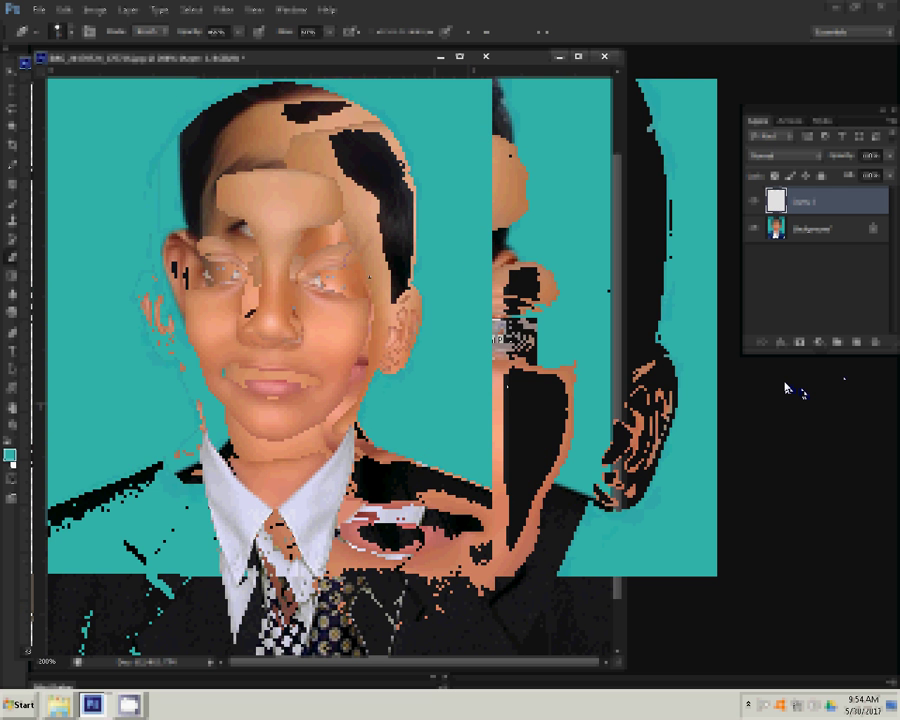
Darken the top layer's midtones slightly by nudging the Levels midtone slider right
{"action": "key", "text": "ctrl+l"}
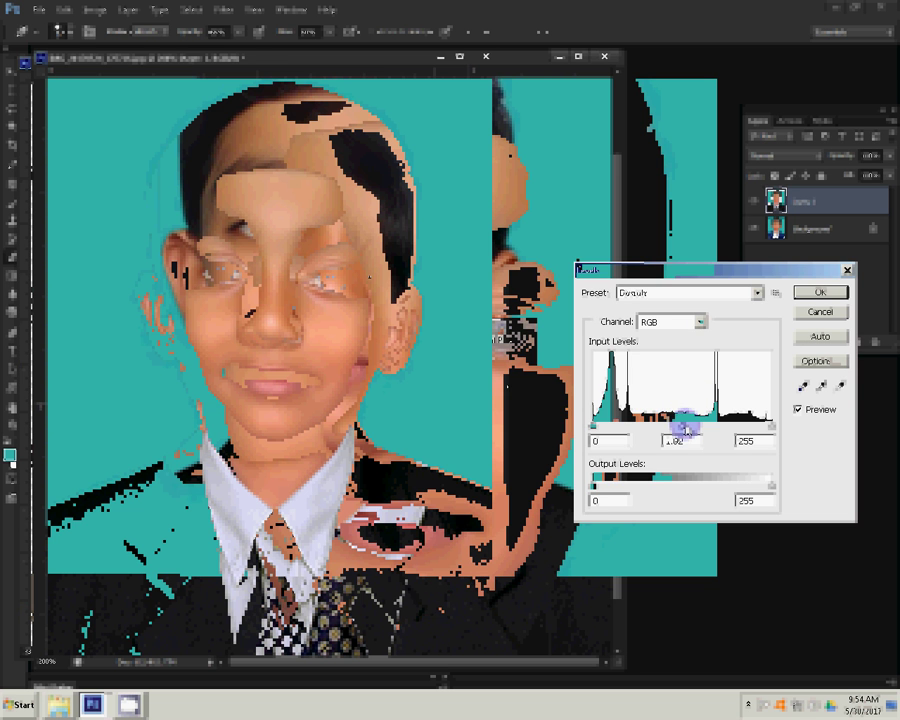
{"action": "left_click_drag", "start_coordinate": [682, 425], "coordinate": [688, 425]}
{"action": "left_click", "coordinate": [822, 292]}
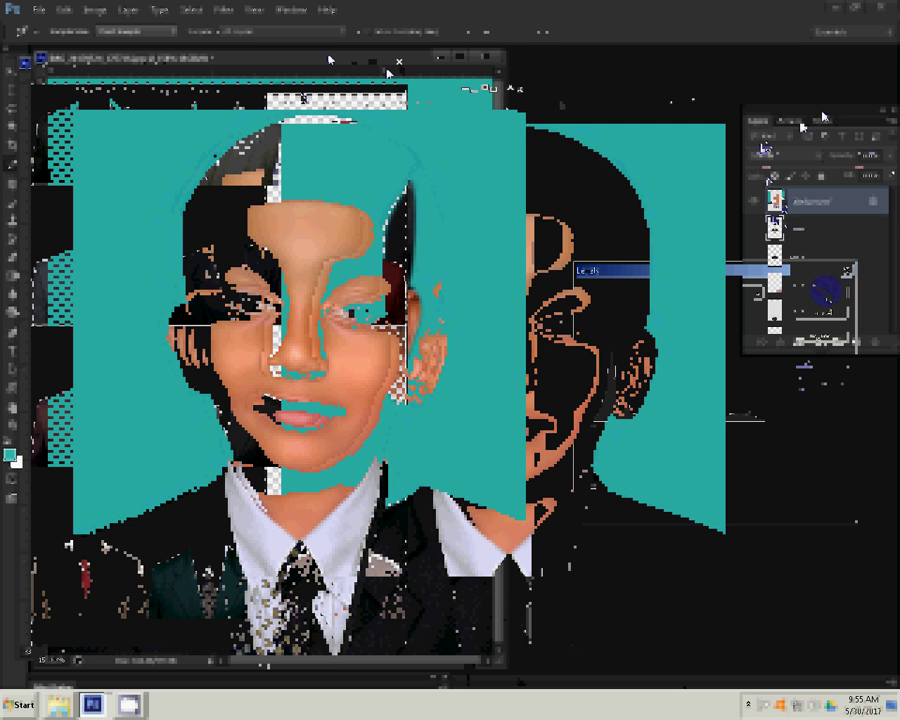
Close the untitled template documents without saving and bring the suited passport photo forward
{"action": "left_click", "coordinate": [341, 289]}
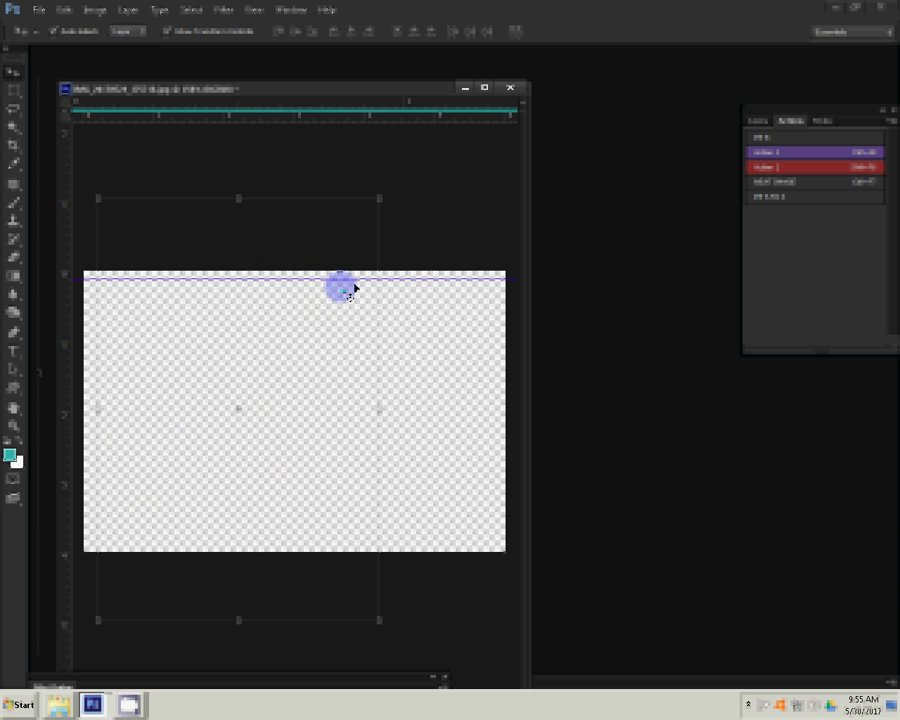
{"action": "left_click", "coordinate": [354, 287]}
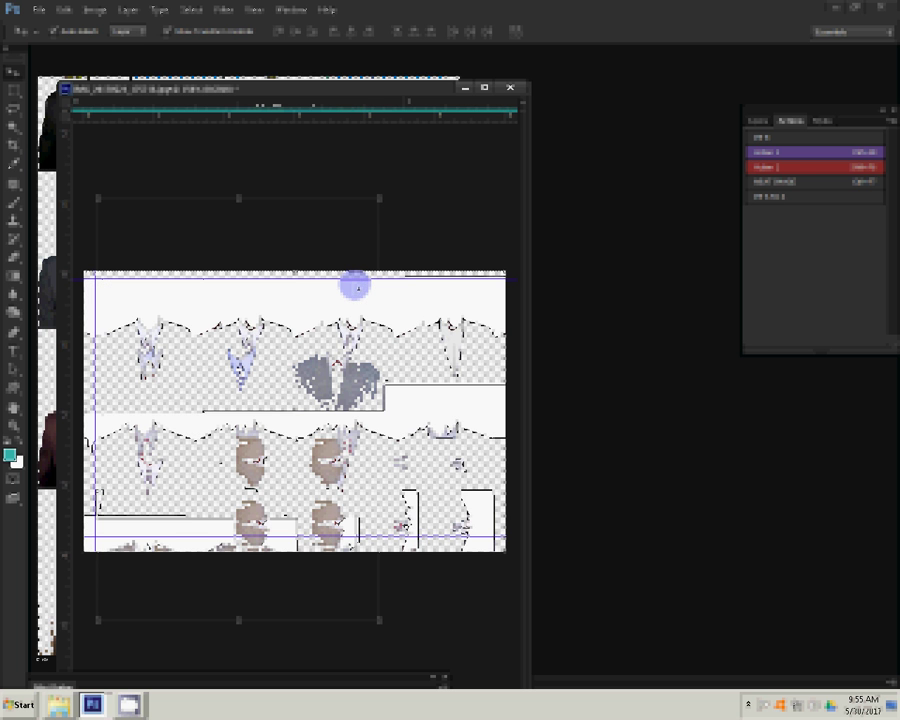
{"action": "left_click", "coordinate": [425, 265]}
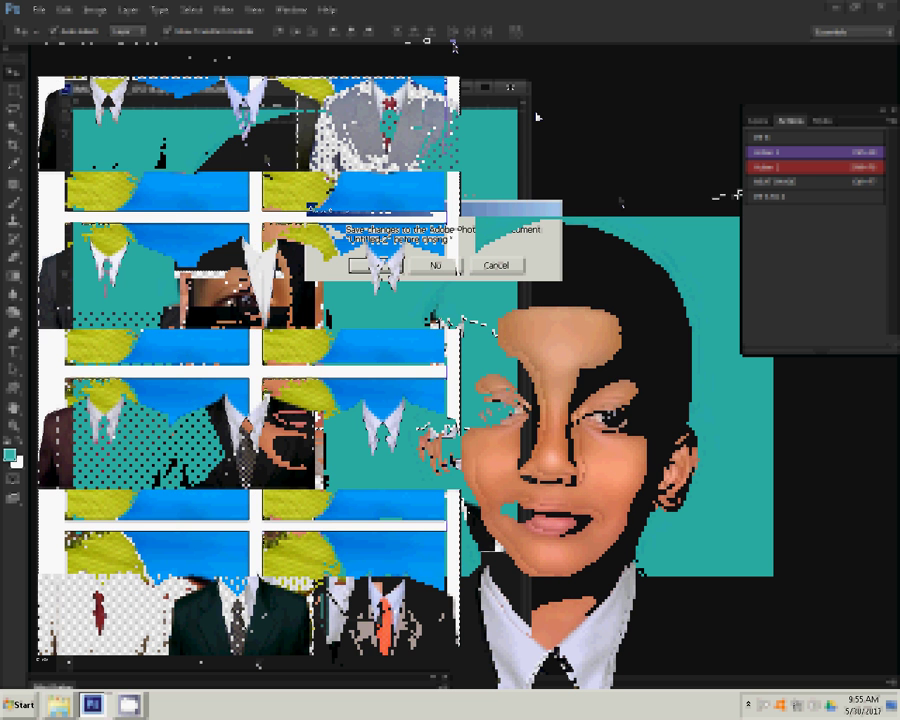
{"action": "left_click", "coordinate": [436, 264]}
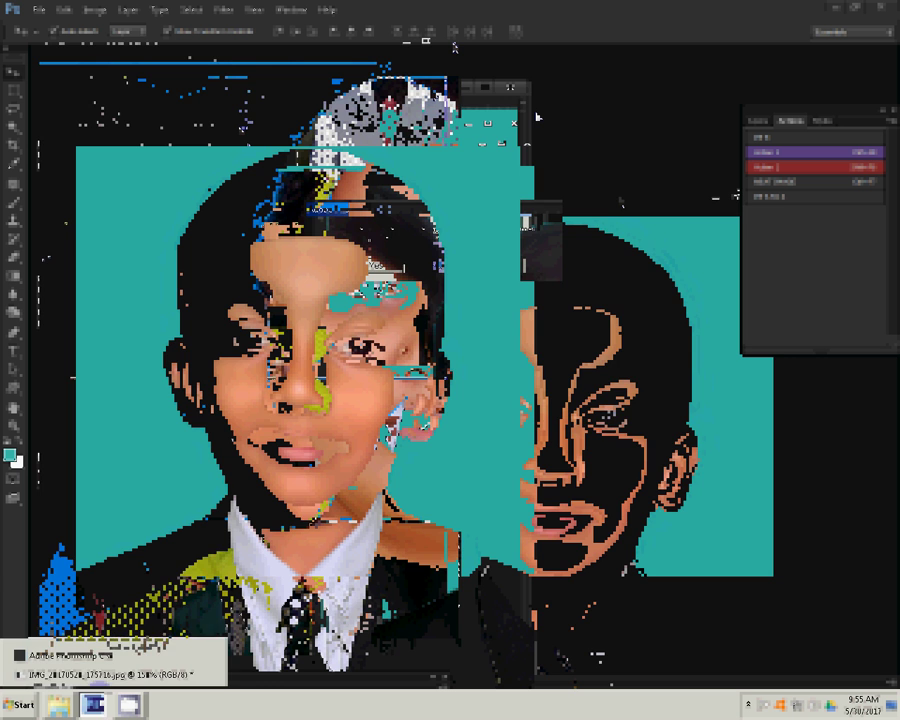
{"action": "left_click", "coordinate": [90, 677]}
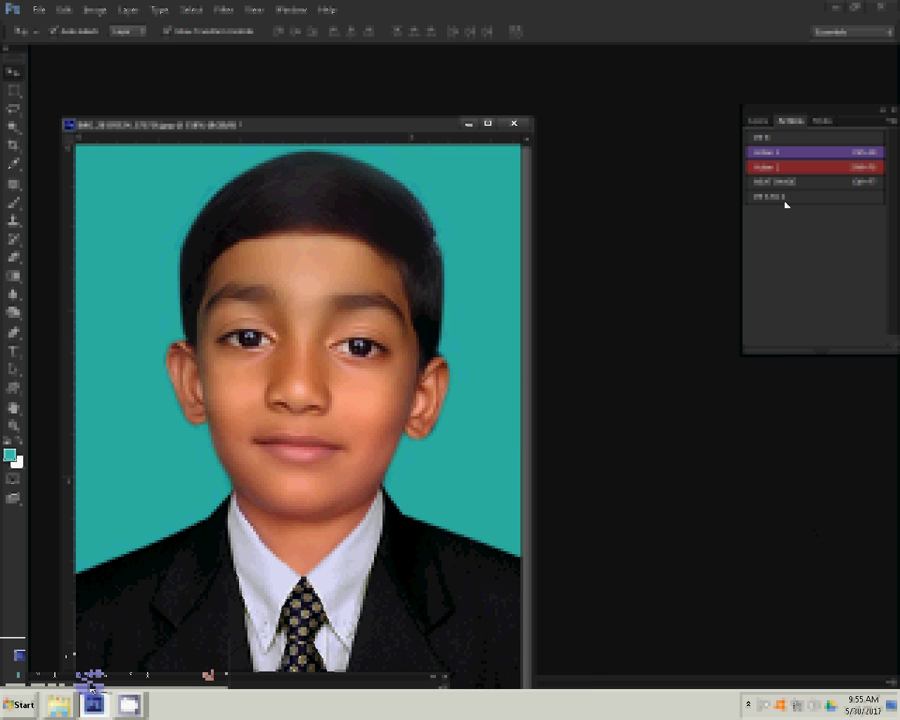